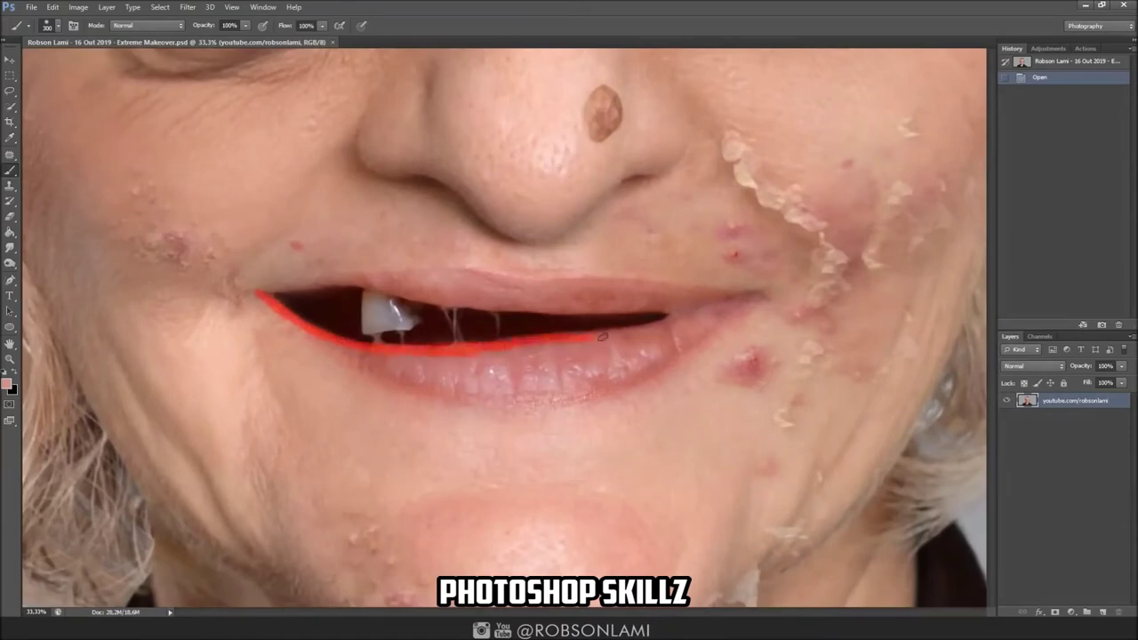
Quick-mask the lower and upper lips into a selection and open Liquify (Shift+Ctrl+X).
{"action": "left_click_drag", "start_coordinate": [703, 307], "coordinate": [775, 311]}
{"action": "left_click_drag", "start_coordinate": [229, 299], "coordinate": [676, 334]}
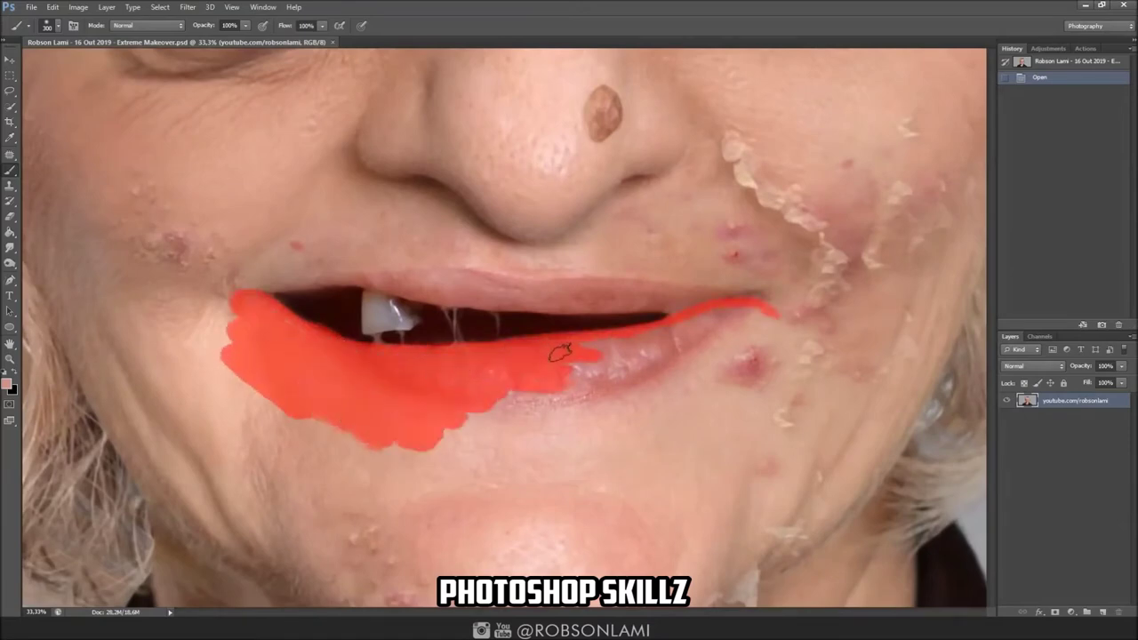
{"action": "key", "text": "q"}
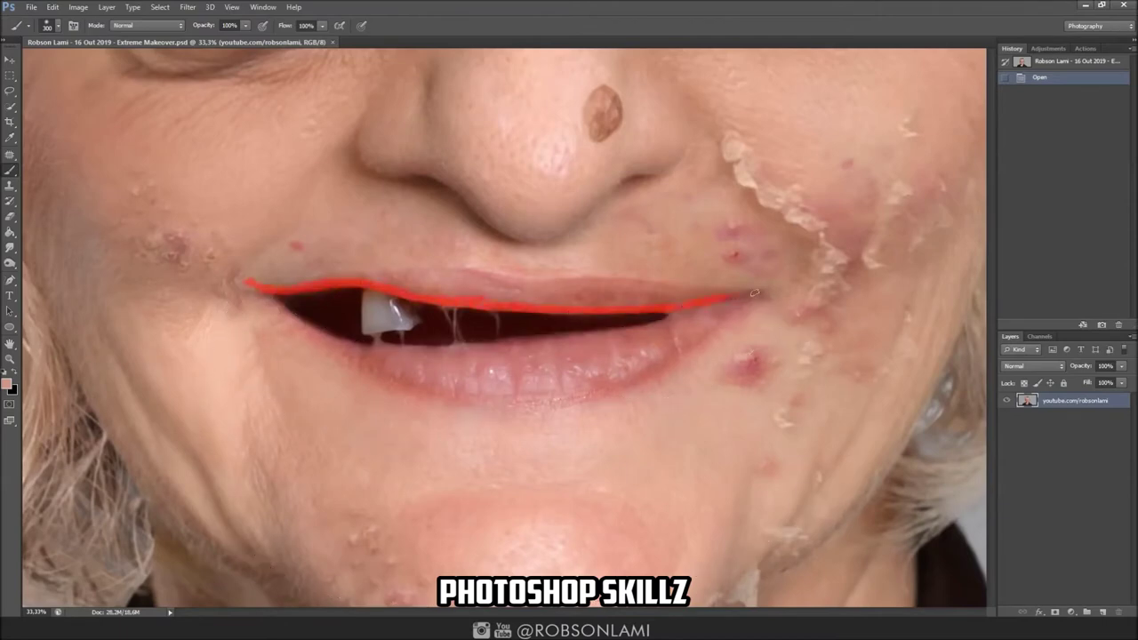
{"action": "mouse_move", "coordinate": [257, 267]}
{"action": "left_mouse_down"}
{"action": "mouse_move", "coordinate": [394, 246]}
{"action": "mouse_move", "coordinate": [561, 293]}
{"action": "left_mouse_up"}
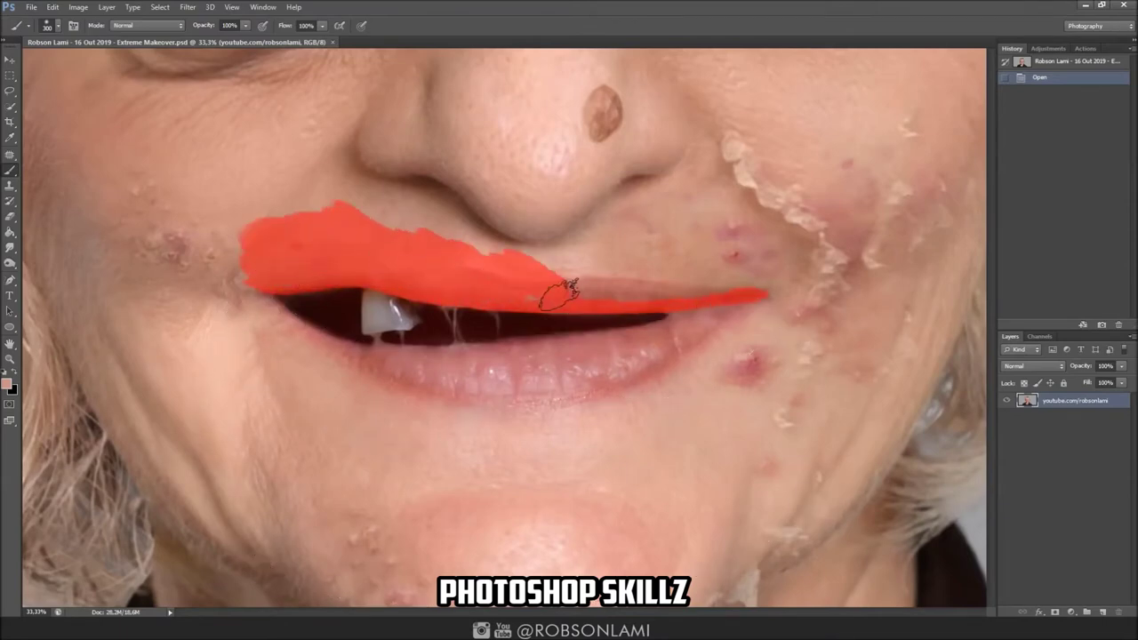
{"action": "key", "text": "q"}
{"action": "key", "text": "ctrl+shift+x"}
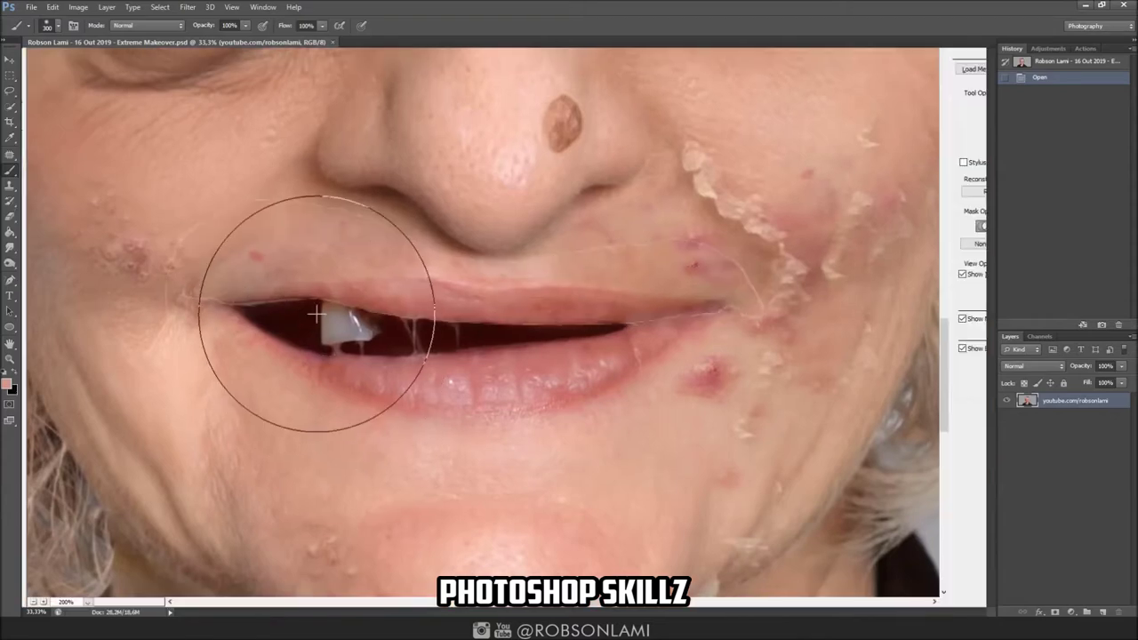
Forward-warp the upper lip down until the lips meet and the mouth closes, then apply.
{"action": "left_click_drag", "start_coordinate": [317, 313], "coordinate": [381, 326]}
{"action": "key", "text": "["}
{"action": "key", "text": "]"}
{"action": "left_click_drag", "start_coordinate": [533, 274], "coordinate": [337, 281]}
{"action": "key", "text": "["}
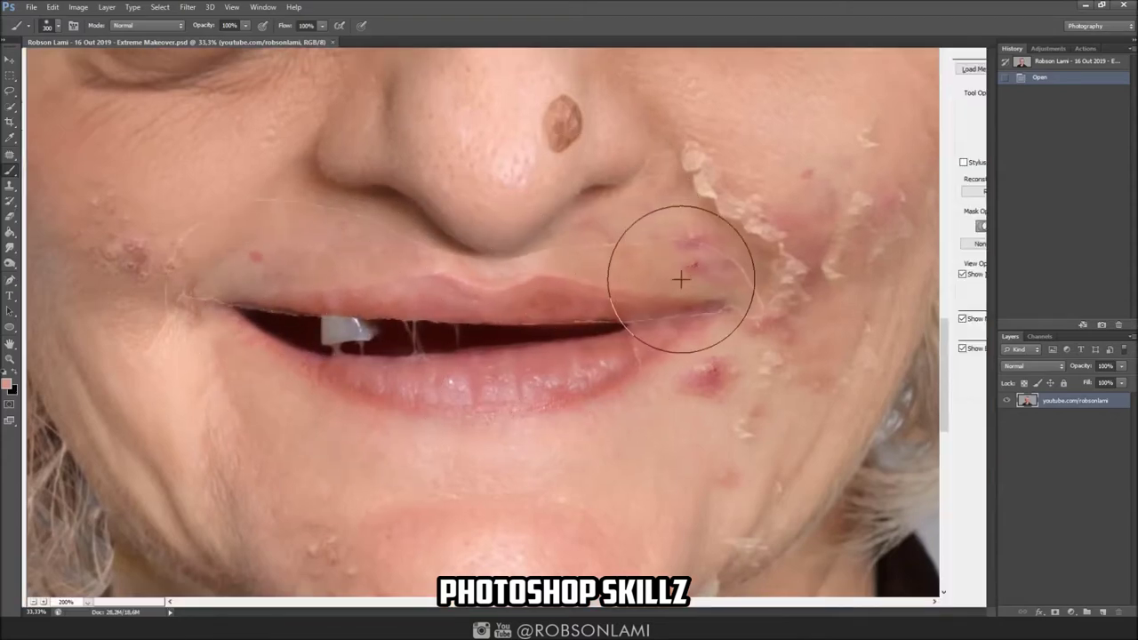
{"action": "mouse_move", "coordinate": [681, 300]}
{"action": "left_mouse_down"}
{"action": "mouse_move", "coordinate": [381, 343]}
{"action": "mouse_move", "coordinate": [336, 325]}
{"action": "mouse_move", "coordinate": [421, 346]}
{"action": "left_mouse_up"}
{"action": "key", "text": "]"}
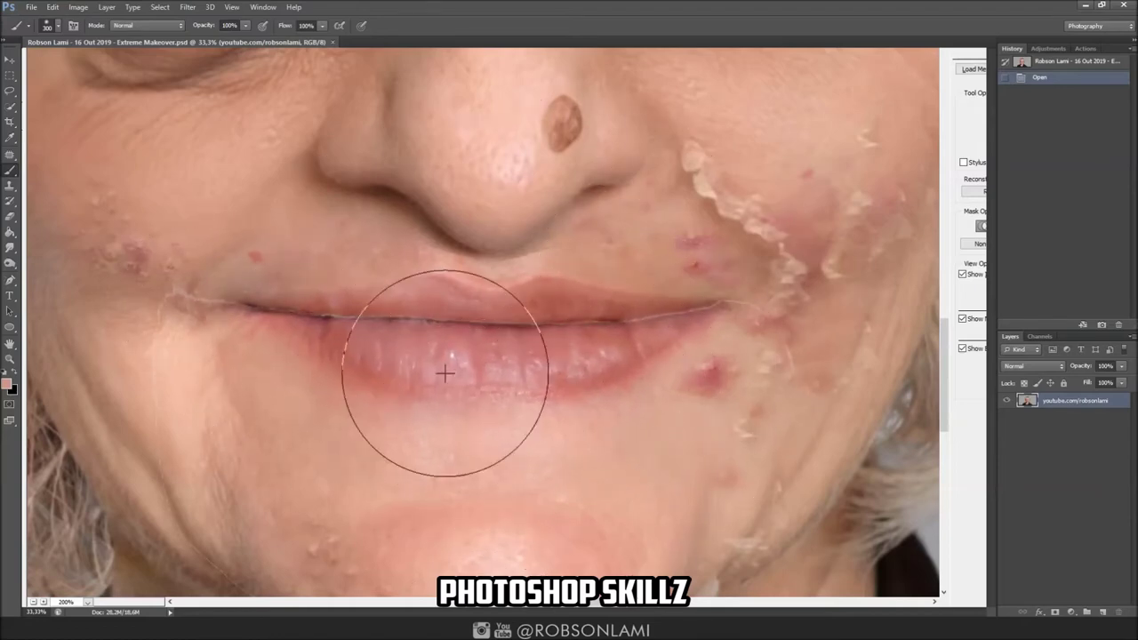
{"action": "key", "text": "Return"}
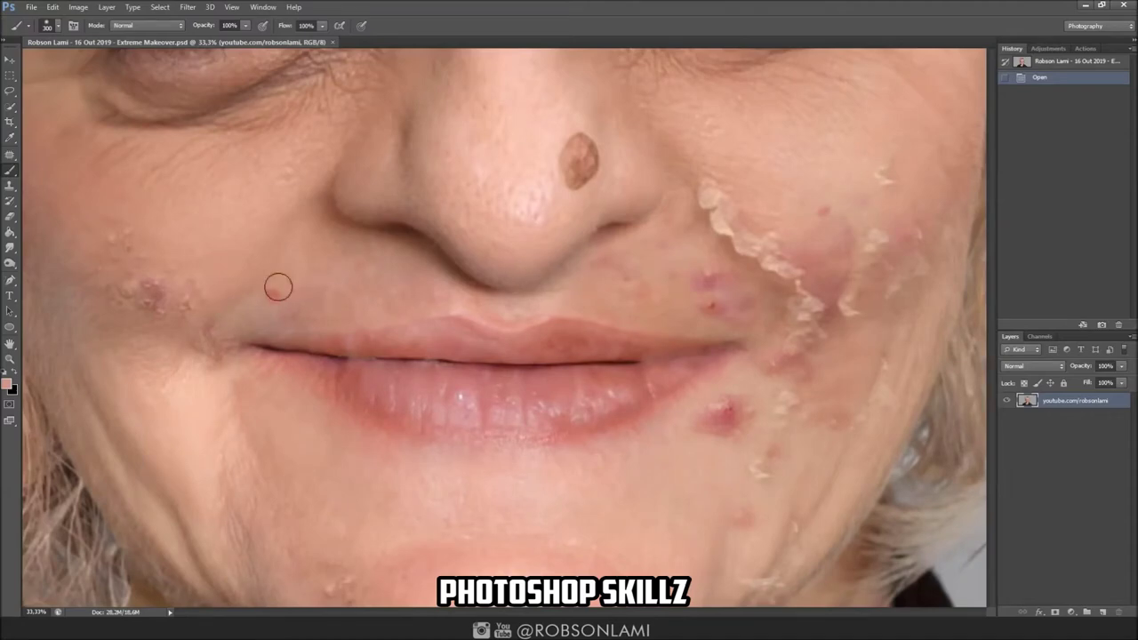
Lighten the dark circles under both eyes and the wrinkles beside the right eye.
{"action": "right_click", "coordinate": [150, 70]}
{"action": "key", "text": "Escape"}
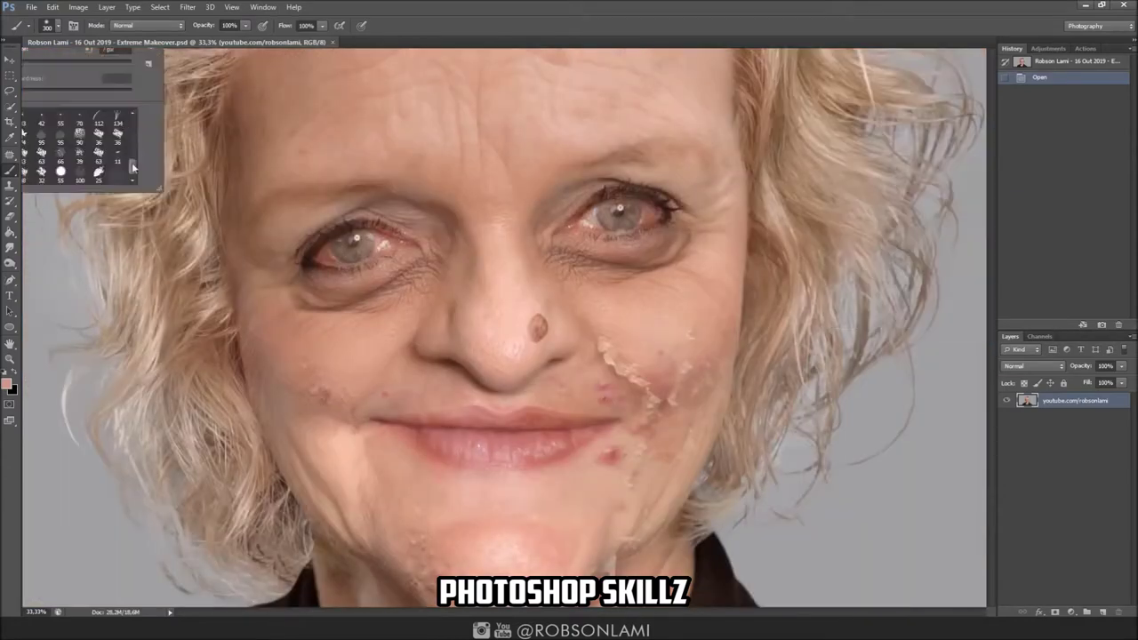
{"action": "left_click_drag", "start_coordinate": [336, 296], "coordinate": [299, 266]}
{"action": "left_click_drag", "start_coordinate": [551, 233], "coordinate": [676, 276]}
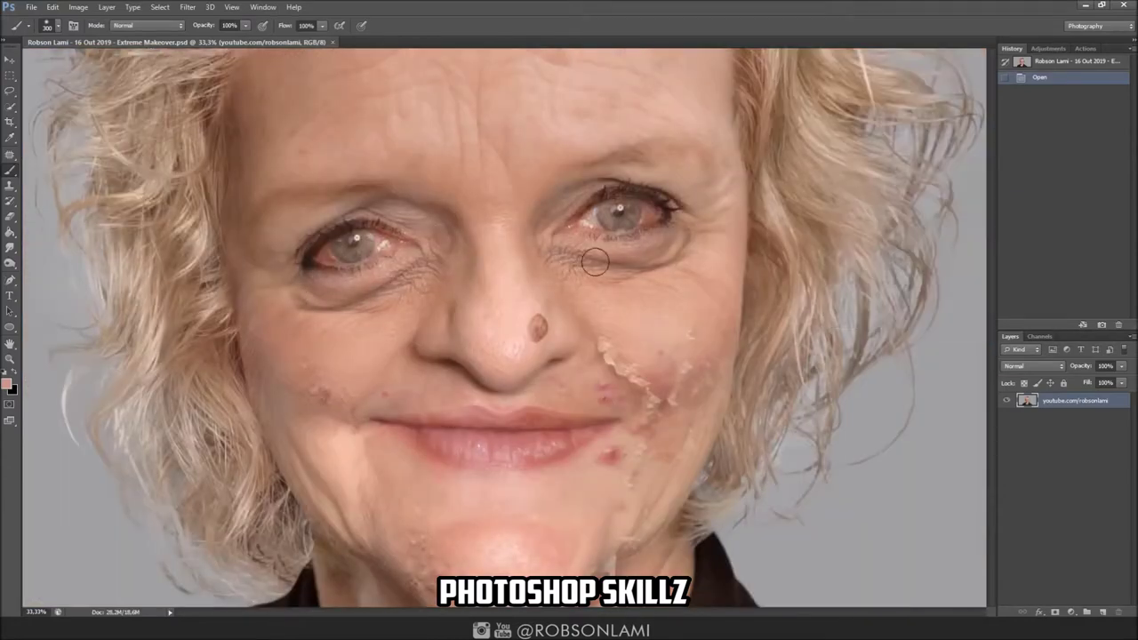
{"action": "left_click_drag", "start_coordinate": [551, 213], "coordinate": [665, 188]}
Raise the left eye slightly with a masked transform and smooth the left temple.
{"action": "key", "text": "q"}
{"action": "mouse_move", "coordinate": [373, 242]}
{"action": "left_mouse_down"}
{"action": "mouse_move", "coordinate": [293, 231]}
{"action": "mouse_move", "coordinate": [462, 223]}
{"action": "left_mouse_up"}
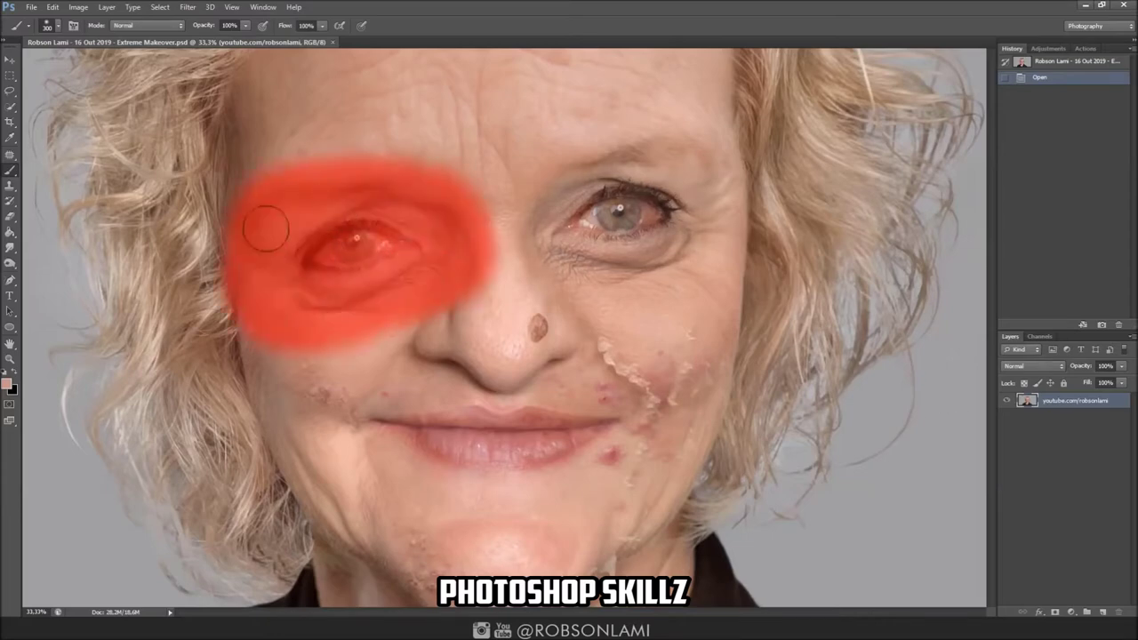
{"action": "key", "text": "q"}
{"action": "key", "text": "ctrl+t"}
{"action": "left_click_drag", "start_coordinate": [355, 249], "coordinate": [360, 238]}
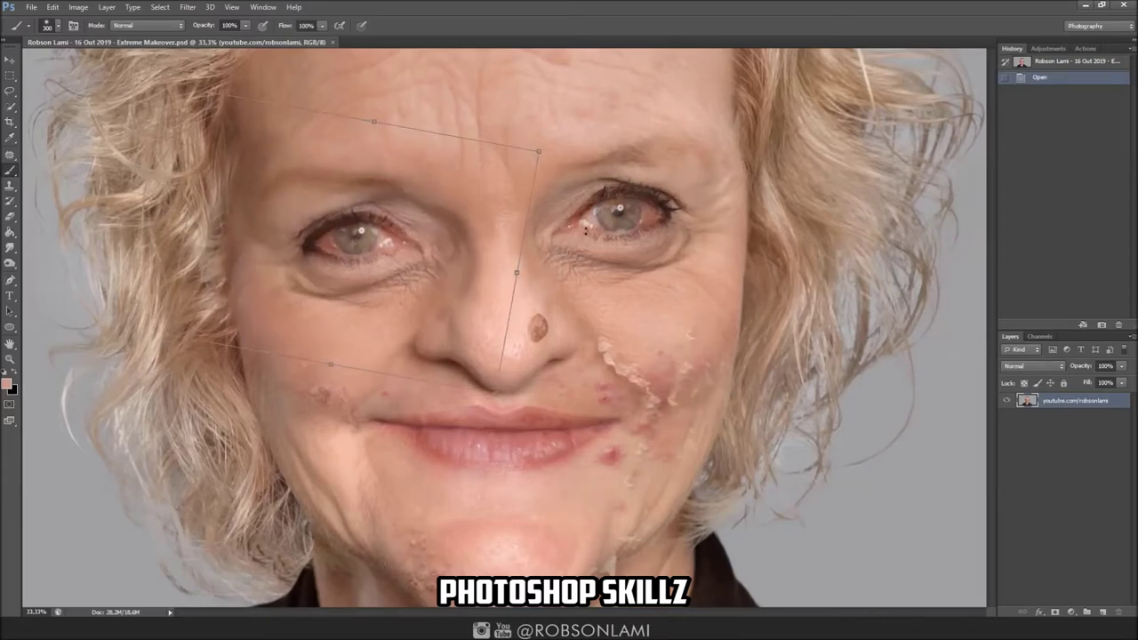
{"action": "key", "text": "Return"}
{"action": "left_click_drag", "start_coordinate": [224, 133], "coordinate": [214, 267]}
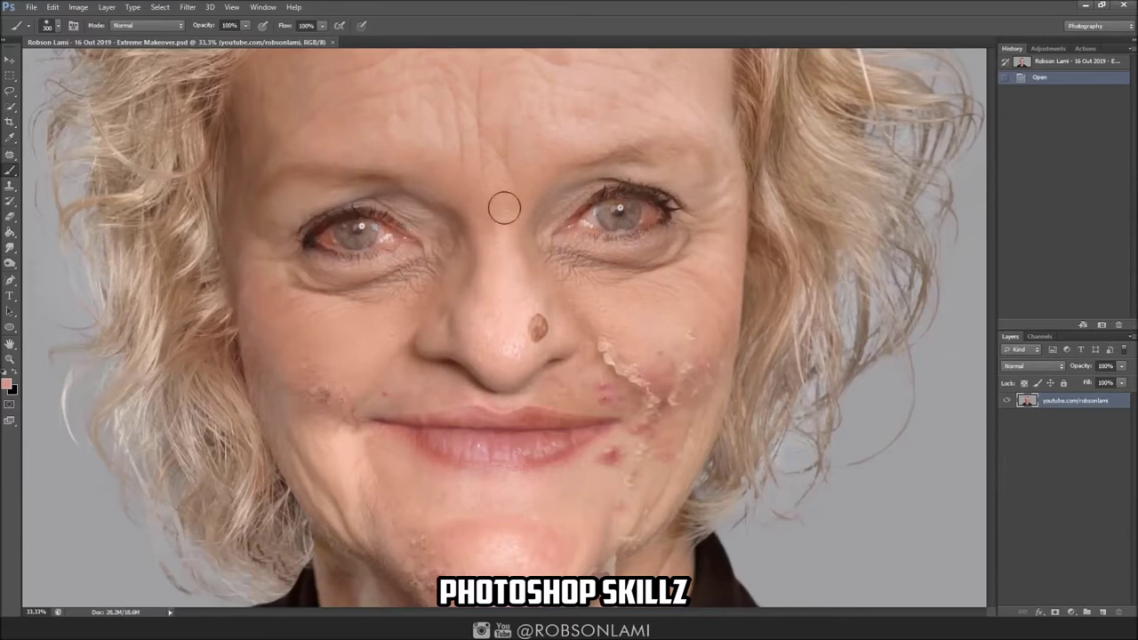
Heal the nose mole, the red blemish by the mouth and two cheek blemishes.
{"action": "left_click", "coordinate": [537, 329]}
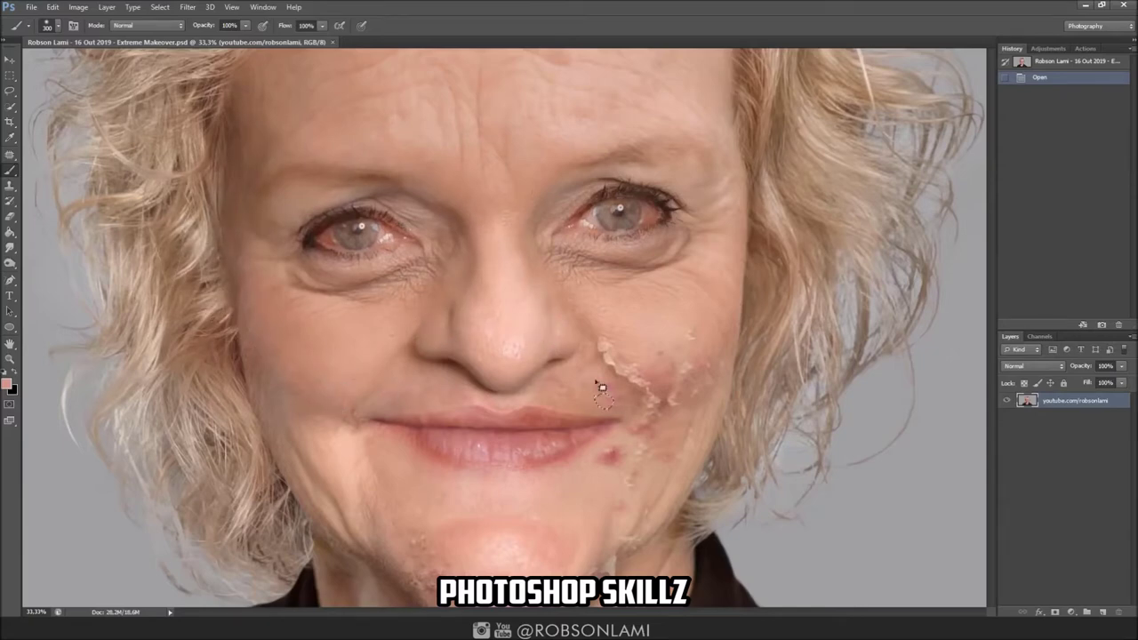
{"action": "left_click", "coordinate": [617, 452]}
{"action": "left_click_drag", "start_coordinate": [676, 430], "coordinate": [713, 364]}
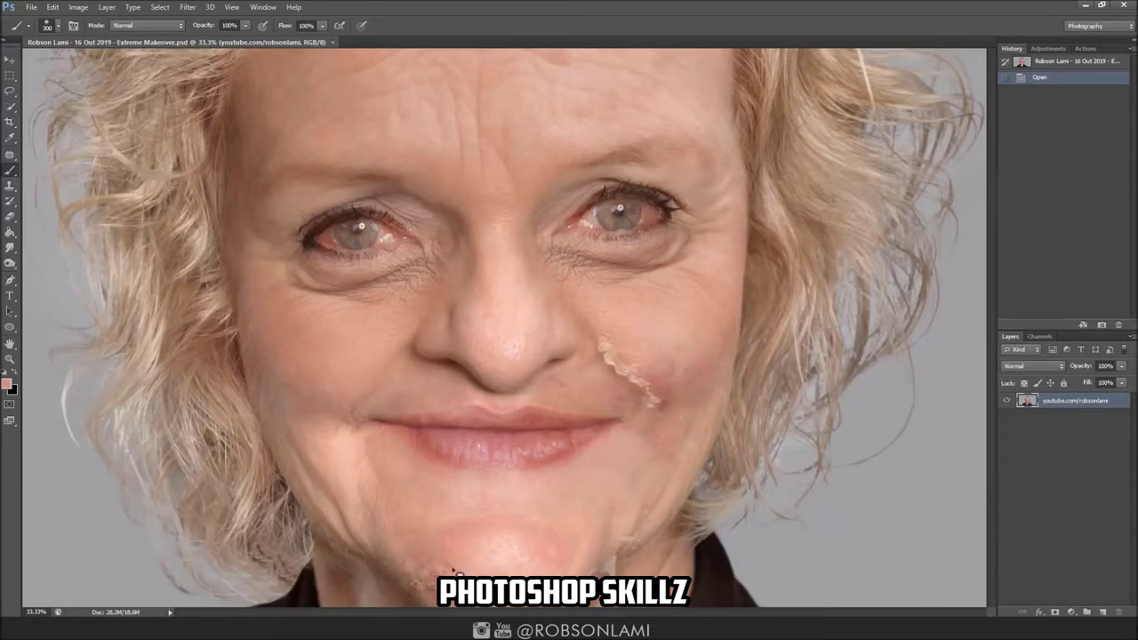
Freeze the eyes and lips to slim the cheek, then dodge the eye whites brighter.
{"action": "left_click_drag", "start_coordinate": [311, 257], "coordinate": [427, 284]}
{"action": "left_click_drag", "start_coordinate": [507, 232], "coordinate": [614, 267]}
{"action": "left_click_drag", "start_coordinate": [365, 396], "coordinate": [523, 414]}
{"action": "key", "text": "bracketright"}
{"action": "key", "text": "bracketright"}
{"action": "key", "text": "bracketright"}
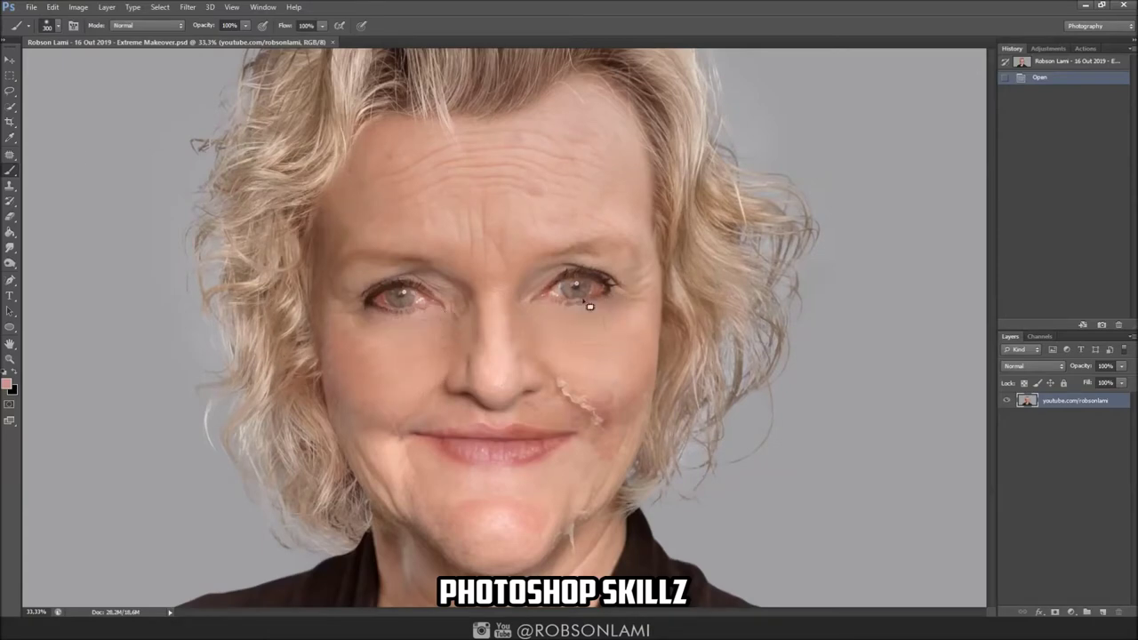
{"action": "left_click_drag", "start_coordinate": [342, 316], "coordinate": [380, 365]}
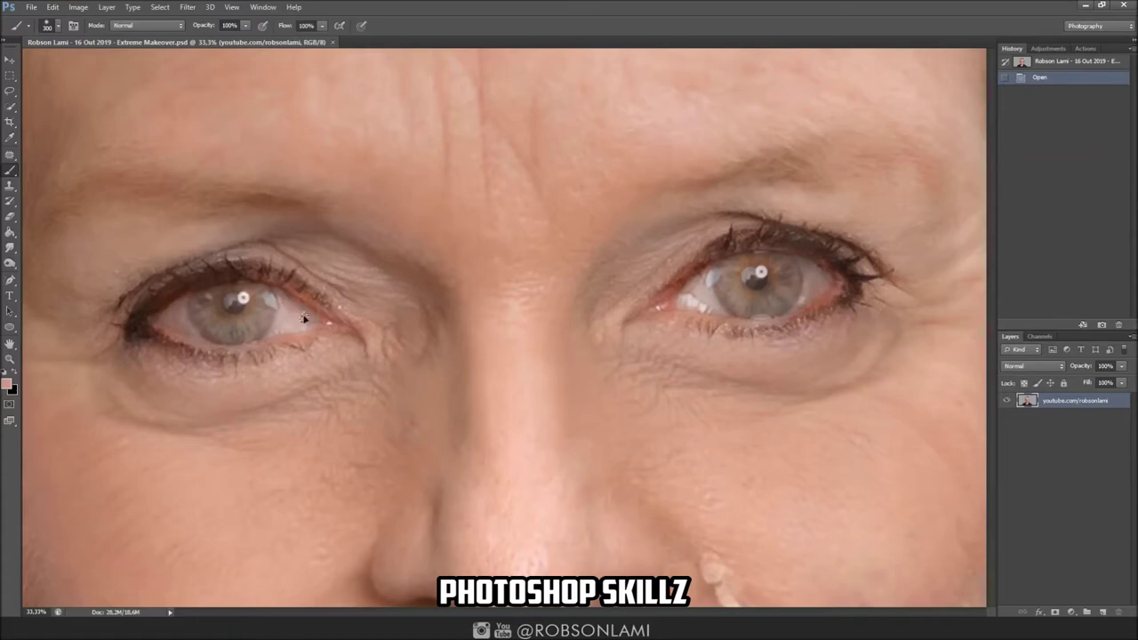
{"action": "left_click_drag", "start_coordinate": [694, 300], "coordinate": [824, 290]}
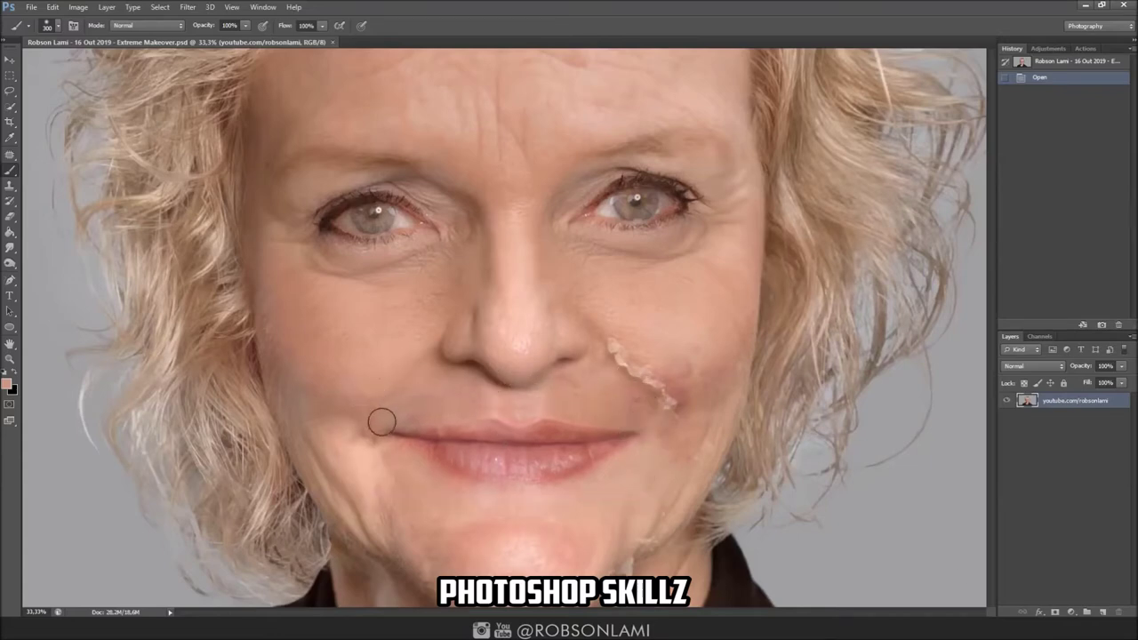
{"action": "key", "text": "ctrl+shift+x"}
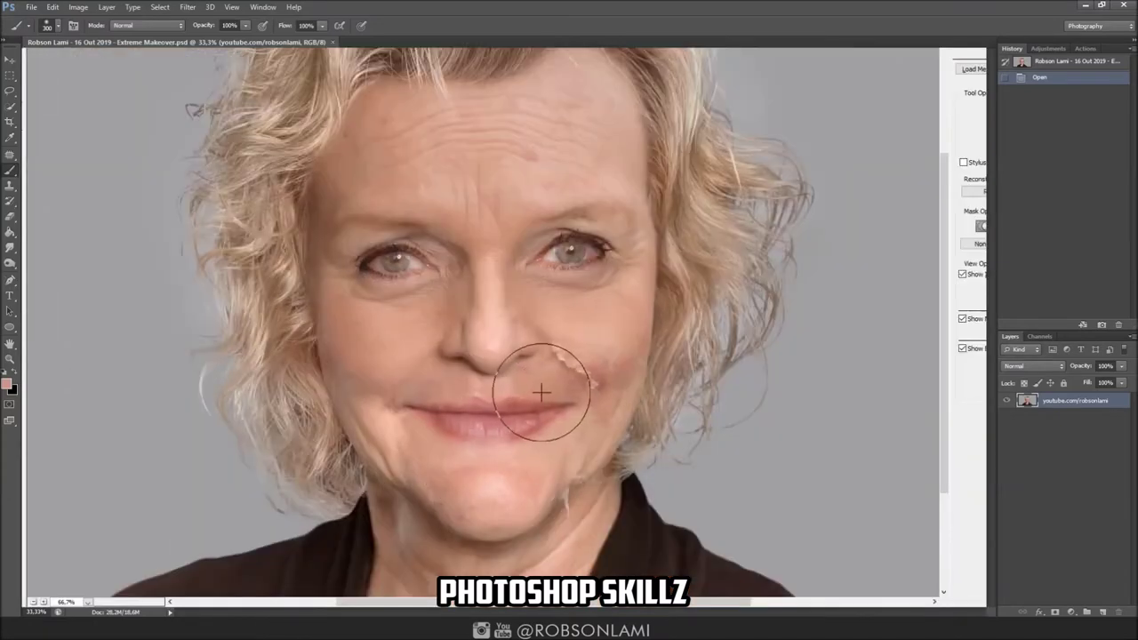
Warp the jaw and forehead shape, undoing the smear at the mouth and chin.
{"action": "key", "text": "bracketright"}
{"action": "key", "text": "bracketright"}
{"action": "key", "text": "bracketright"}
{"action": "left_click_drag", "start_coordinate": [307, 384], "coordinate": [491, 466]}
{"action": "key", "text": "bracketleft"}
{"action": "key", "text": "bracketleft"}
{"action": "key", "text": "bracketleft"}
{"action": "key", "text": "ctrl+z"}
{"action": "key", "text": "bracketright"}
{"action": "key", "text": "bracketright"}
{"action": "key", "text": "bracketright"}
{"action": "left_click_drag", "start_coordinate": [600, 62], "coordinate": [470, 97]}
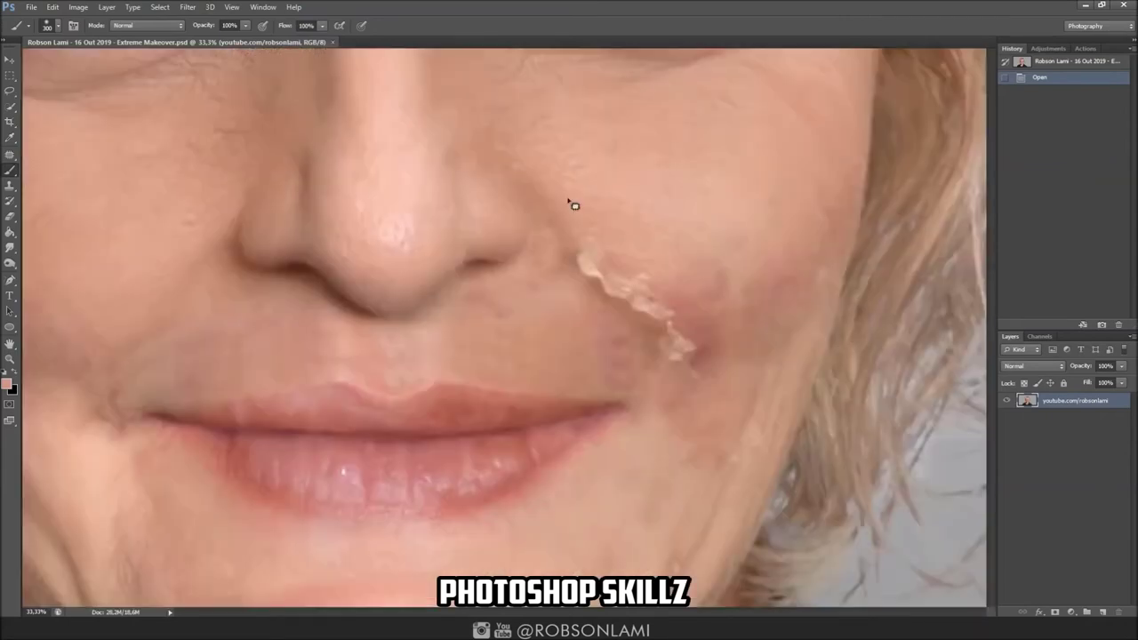
Heal the cheek and mouth-corner creases and patch flaky skin on the cheek and jaw.
{"action": "left_click_drag", "start_coordinate": [619, 275], "coordinate": [699, 382]}
{"action": "left_click_drag", "start_coordinate": [610, 398], "coordinate": [623, 329]}
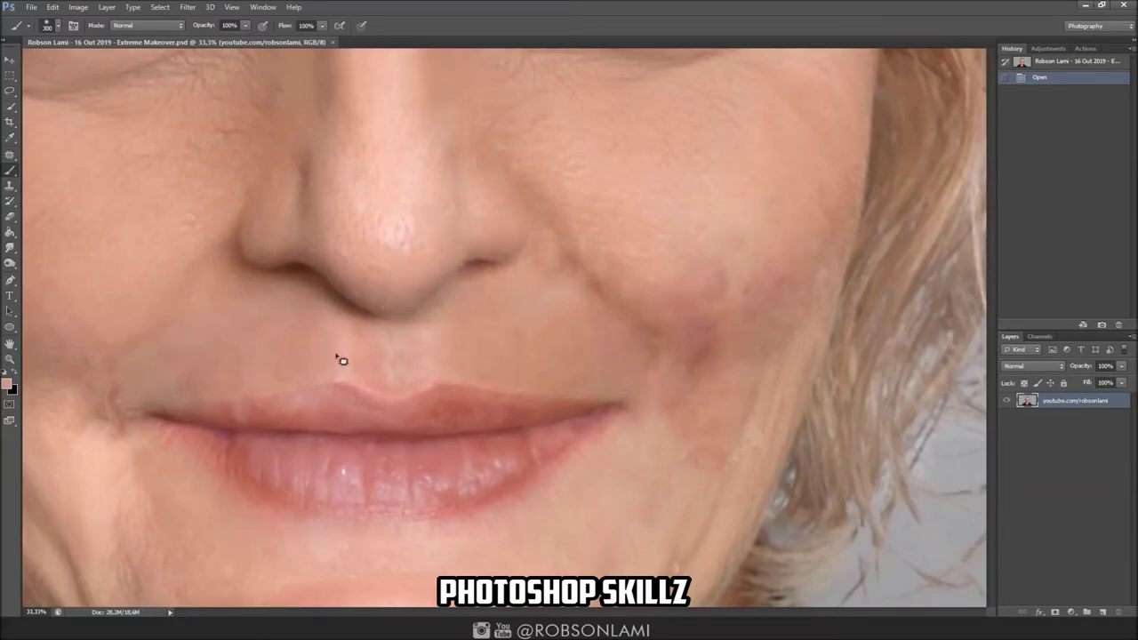
{"action": "left_click_drag", "start_coordinate": [707, 279], "coordinate": [708, 280]}
{"action": "left_click_drag", "start_coordinate": [693, 388], "coordinate": [695, 386]}
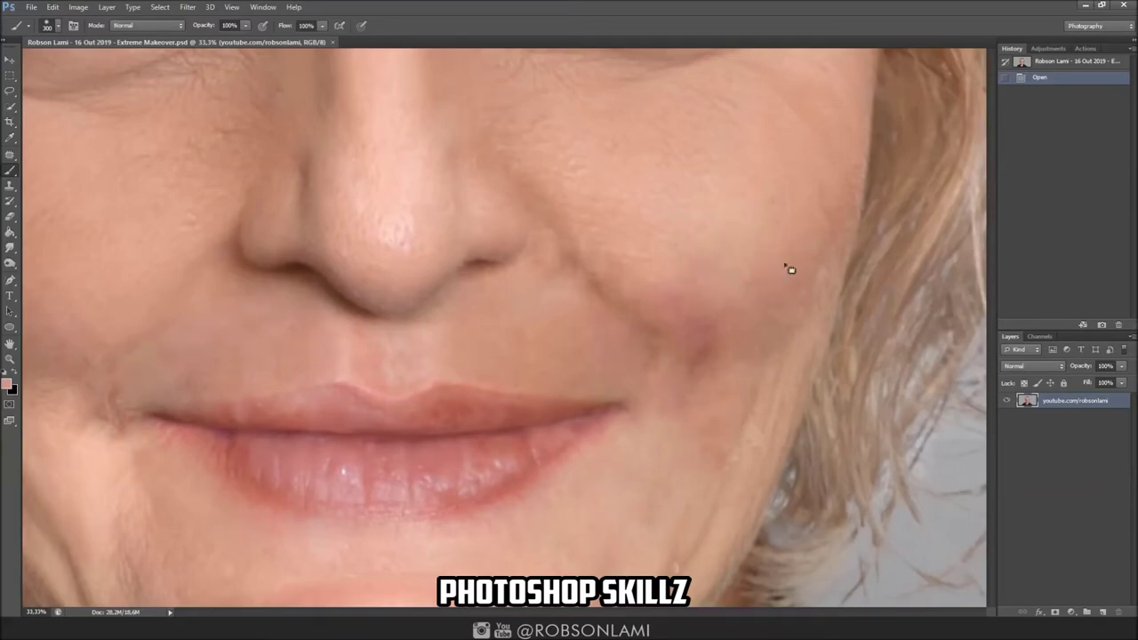
{"action": "left_click_drag", "start_coordinate": [700, 340], "coordinate": [756, 282]}
{"action": "scroll", "coordinate": [499, 286], "scroll_direction": "down", "scroll_amount": 5}
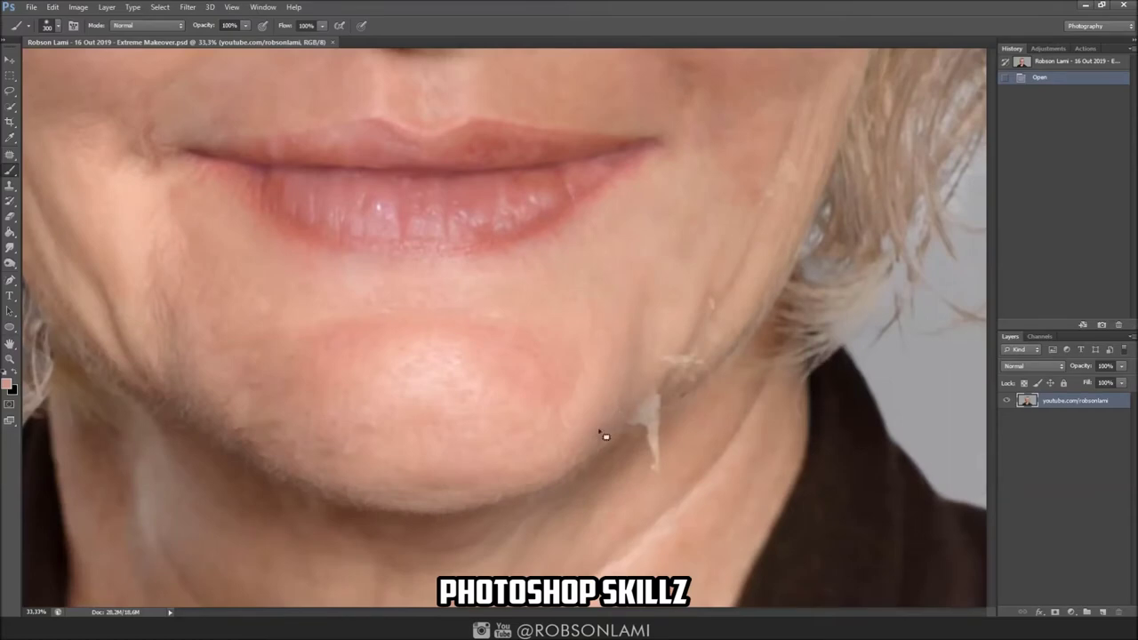
{"action": "left_click_drag", "start_coordinate": [669, 415], "coordinate": [696, 338]}
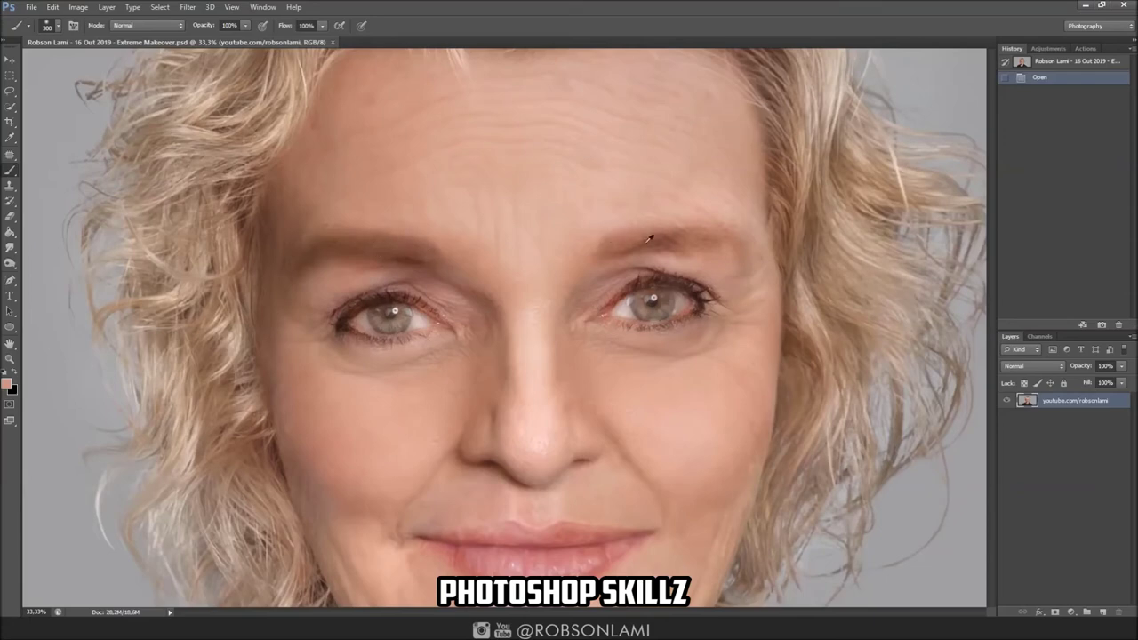
Freeze both eyes in Liquify for the brow warp, then brighten the skin along the neck.
{"action": "key", "text": "ctrl+shift+x"}
{"action": "mouse_move", "coordinate": [285, 307]}
{"action": "left_mouse_down"}
{"action": "mouse_move", "coordinate": [317, 311]}
{"action": "mouse_move", "coordinate": [317, 292]}
{"action": "left_mouse_up"}
{"action": "left_click_drag", "start_coordinate": [551, 285], "coordinate": [680, 267]}
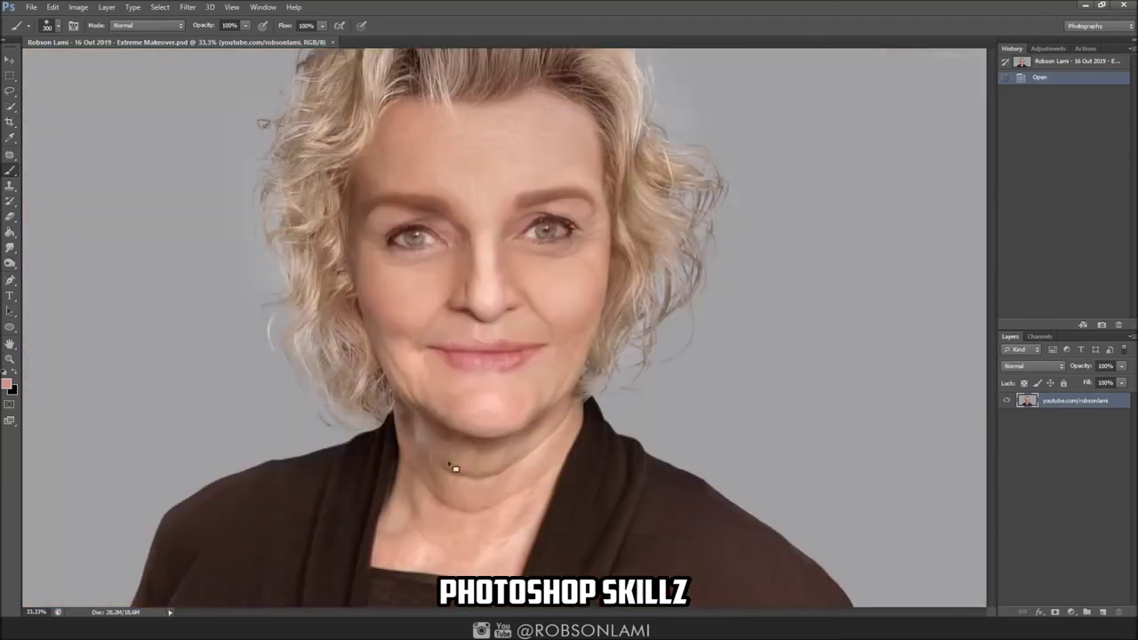
{"action": "mouse_move", "coordinate": [454, 469]}
{"action": "left_mouse_down"}
{"action": "mouse_move", "coordinate": [482, 488]}
{"action": "mouse_move", "coordinate": [560, 437]}
{"action": "left_mouse_up"}
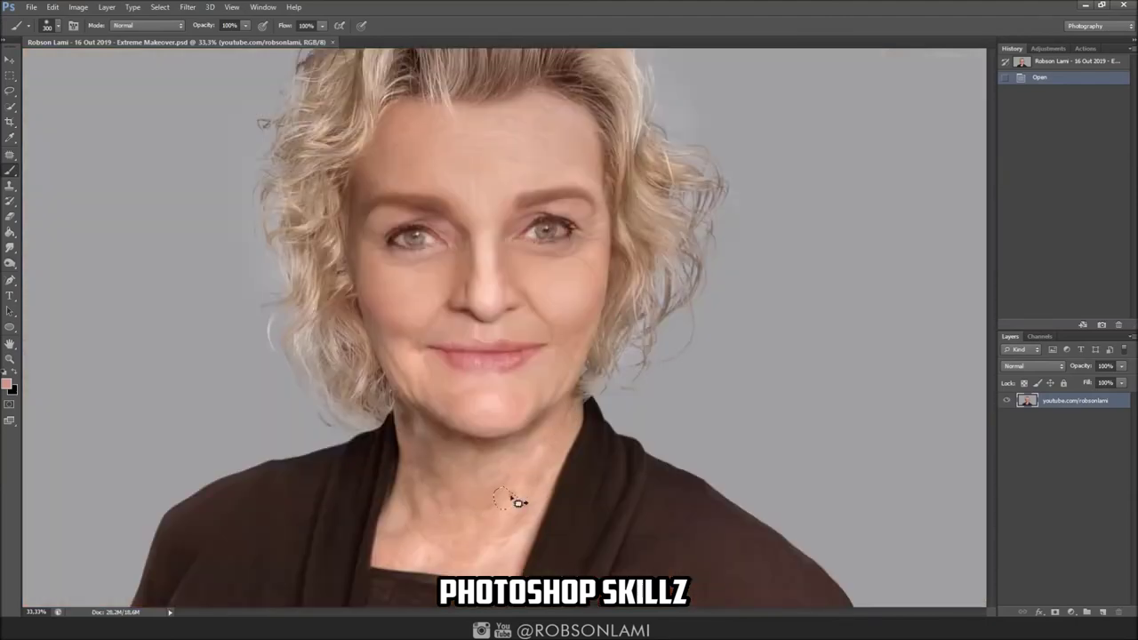